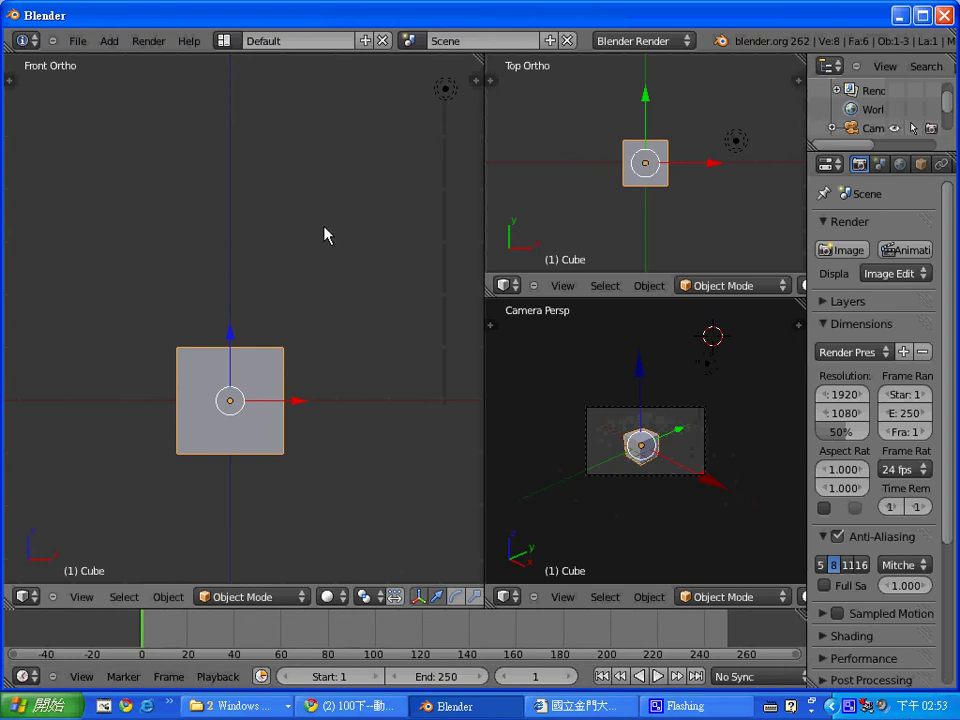
# Orbit the Front Ortho view into an angled User Ortho view looking down on the cube
pyautogui.moveTo(333, 233)
pyautogui.mouseDown(button='middle')
pyautogui.moveTo(320, 318)
pyautogui.moveTo(300, 321)
pyautogui.moveTo(295, 250)
pyautogui.mouseUp(button='middle')
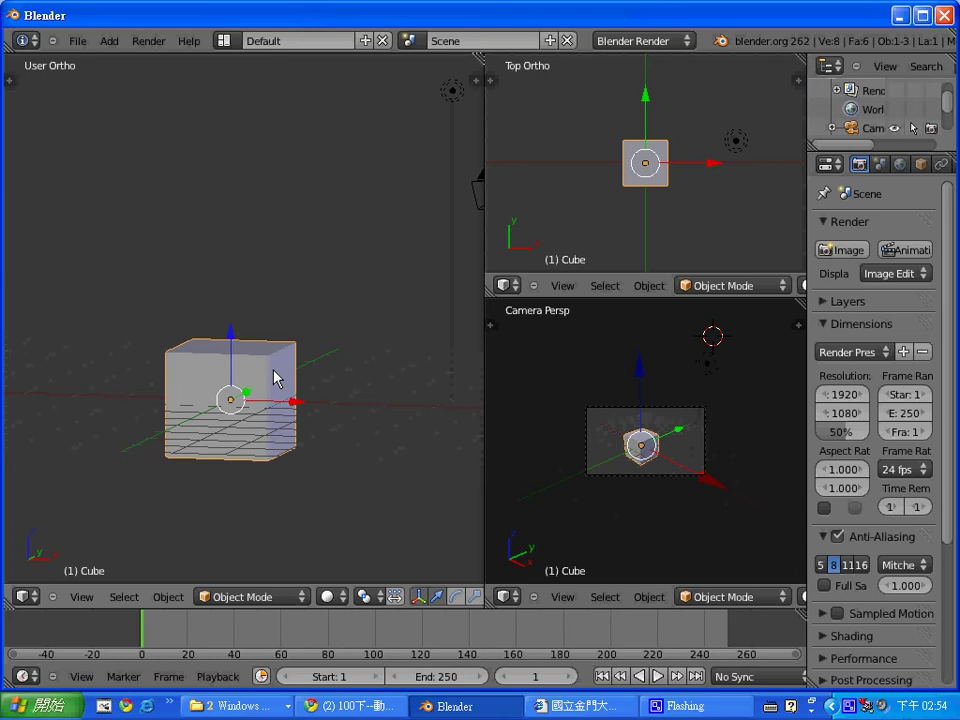
pyautogui.press('g')
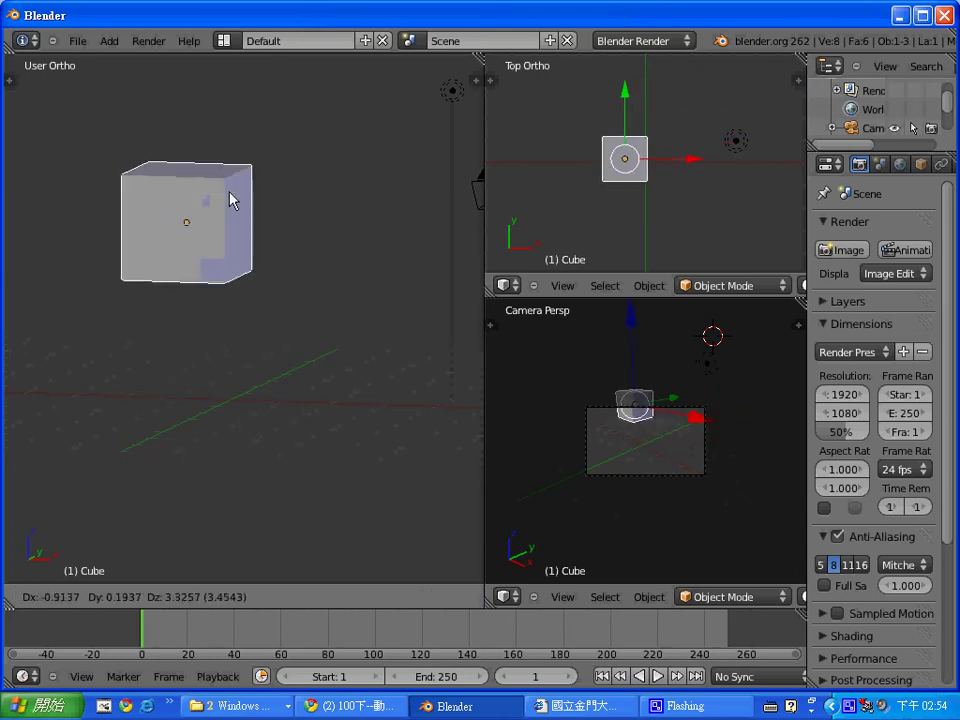
pyautogui.click(234, 201)
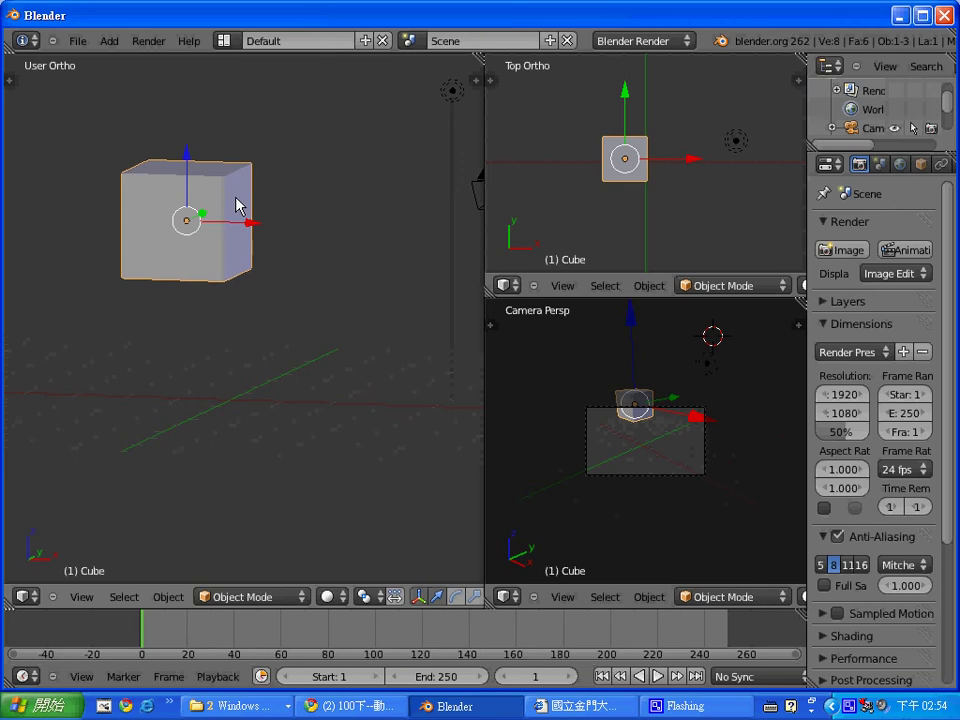
pyautogui.press('r')
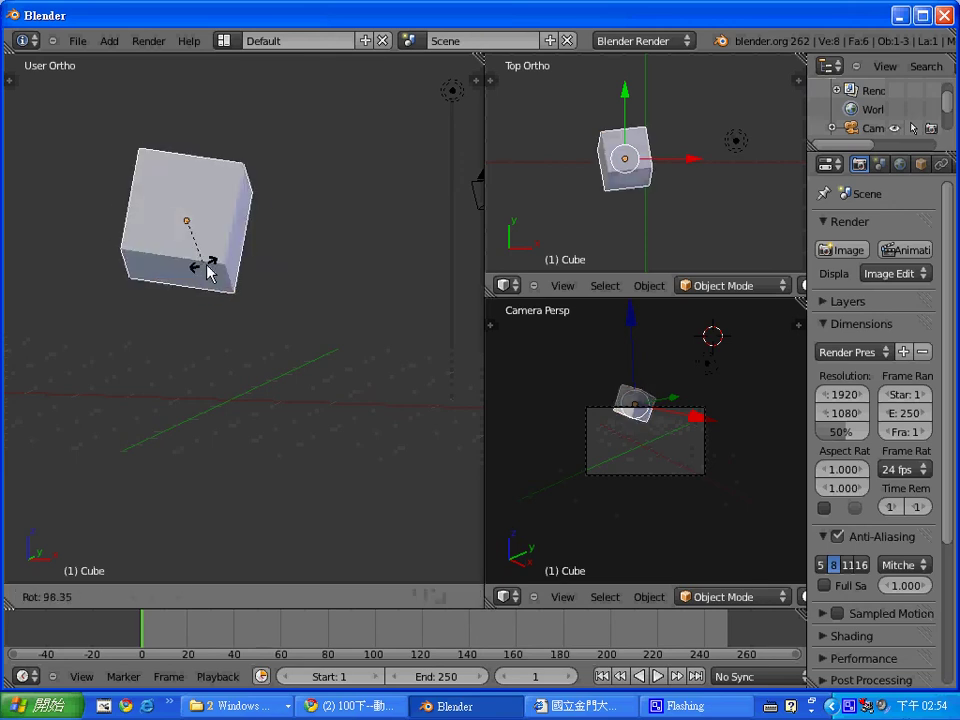
pyautogui.click(214, 242)
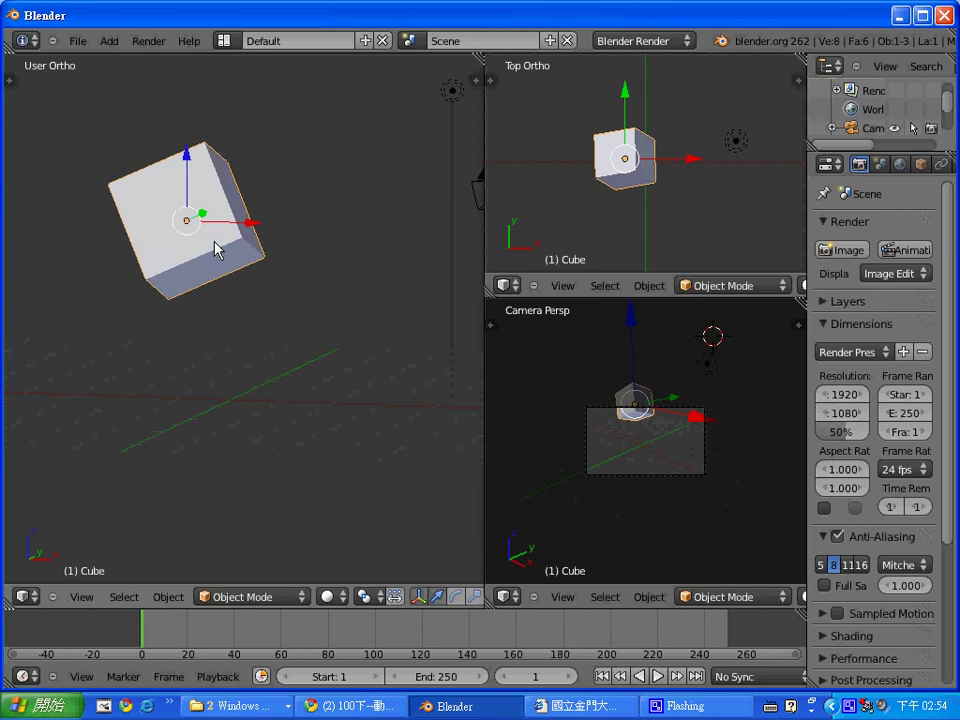
pyautogui.press('s')
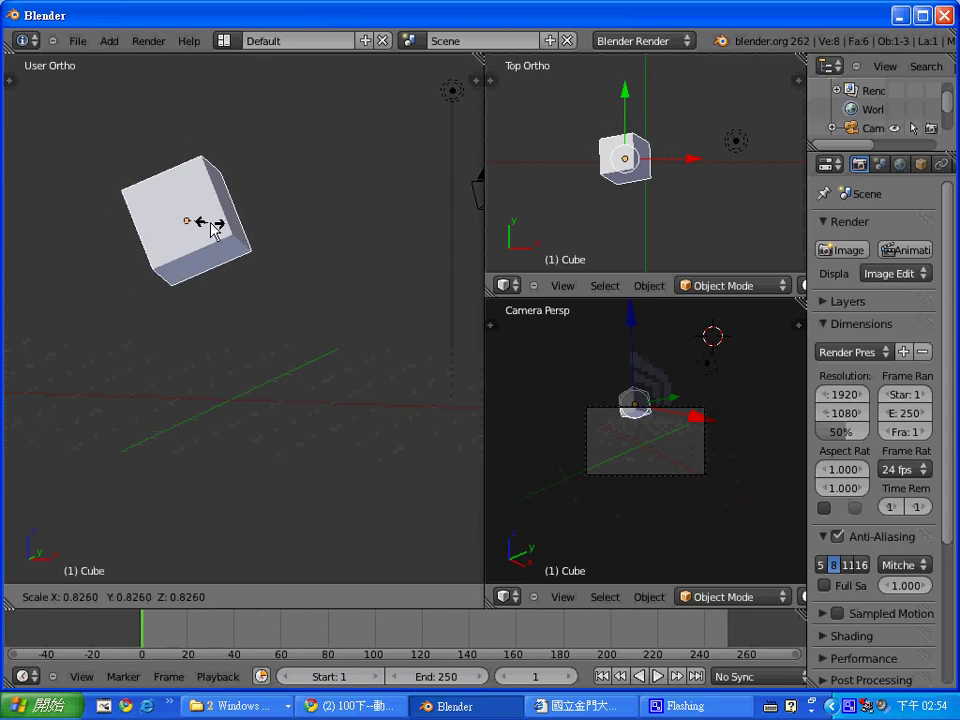
pyautogui.click(212, 228)
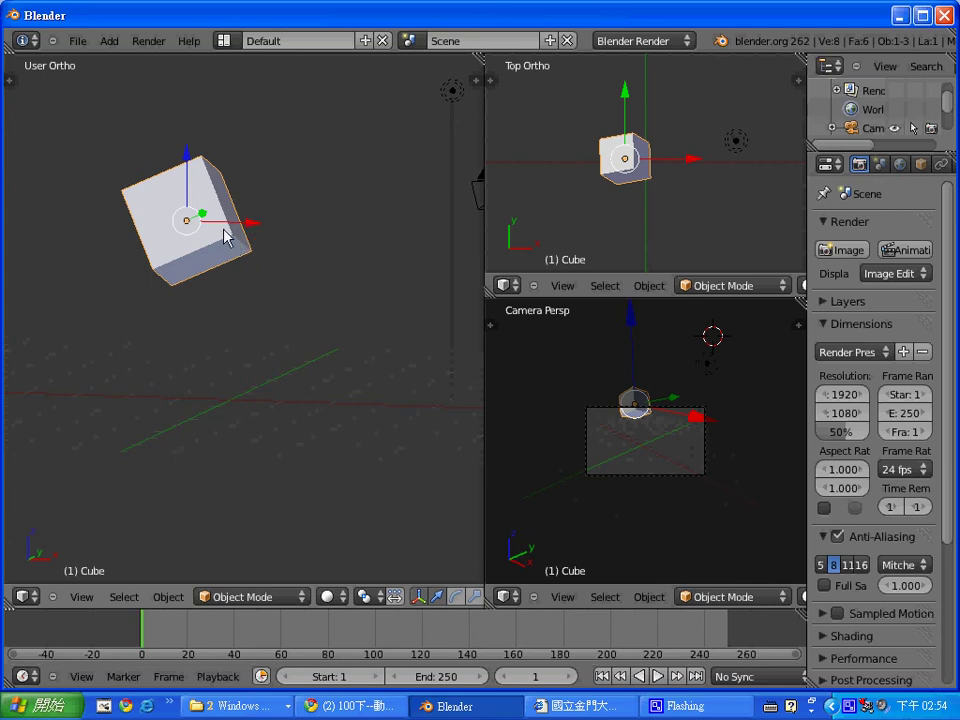
pyautogui.press('g')
pyautogui.click(274, 399)
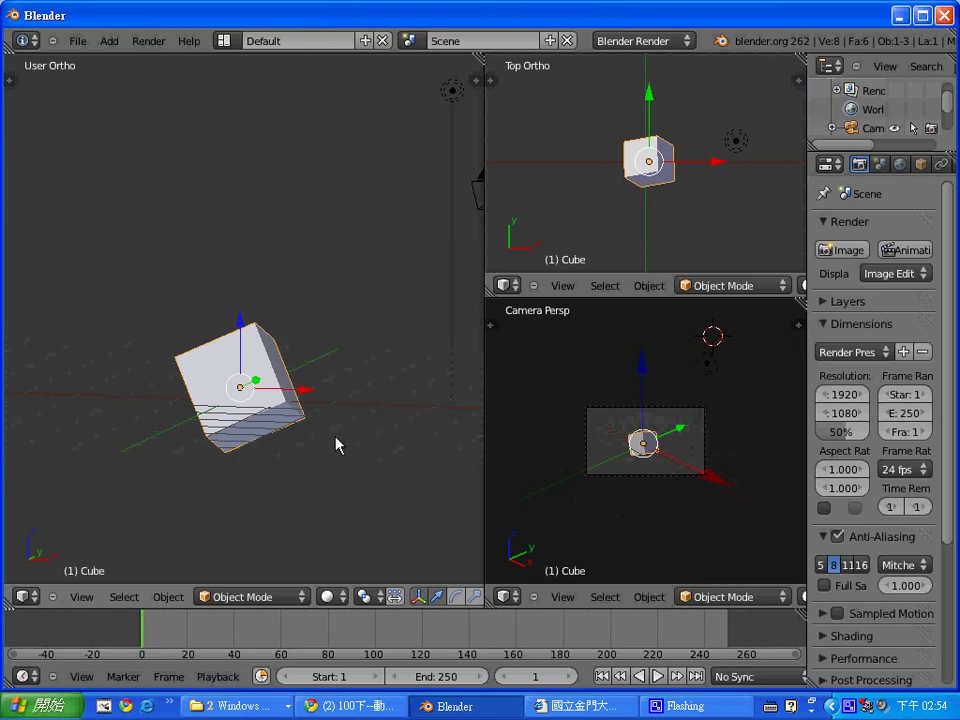
pyautogui.hotkey('ctrl', 'z')
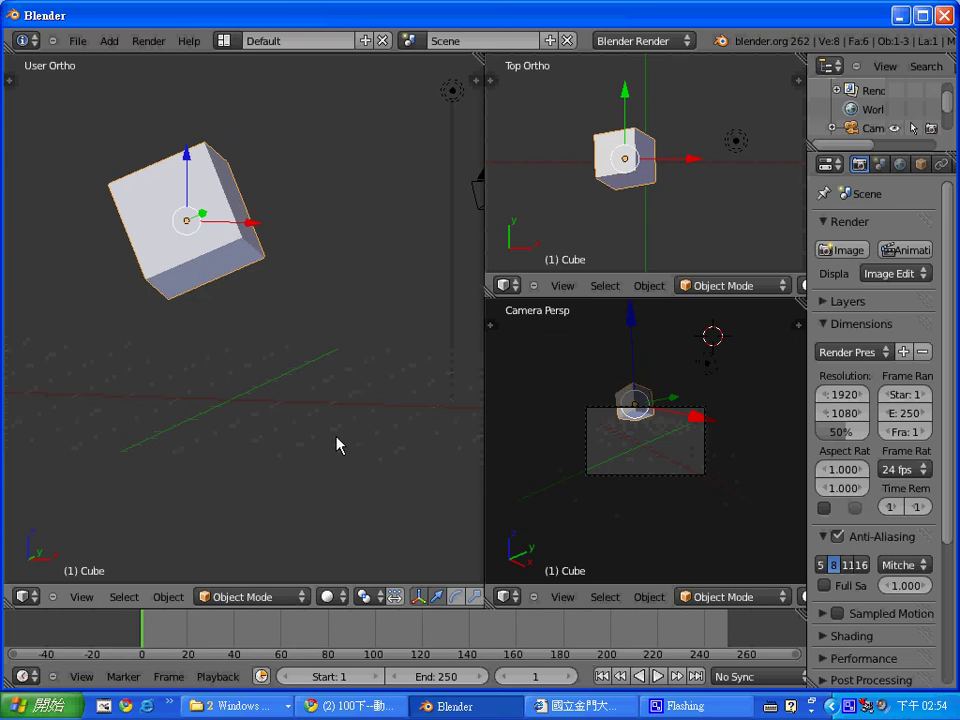
pyautogui.hotkey('ctrl', 'z')
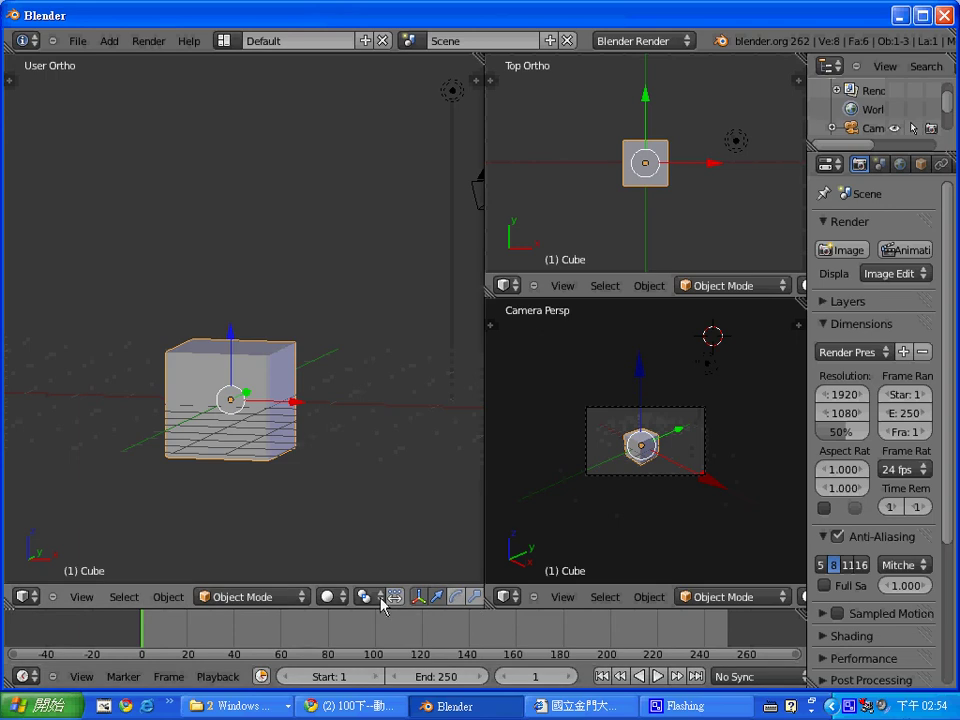
# Nudge the cube slightly along X and raise it about 2.7 units along Z with the translate manipulator
pyautogui.moveTo(355, 600); pyautogui.dragTo(210, 618, button='middle')
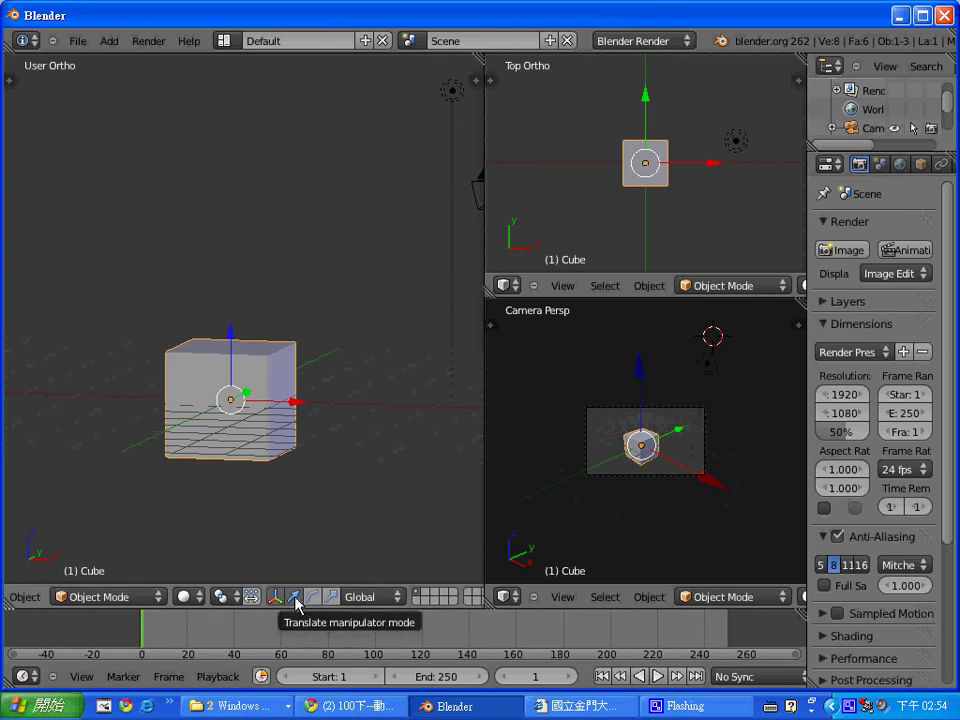
pyautogui.moveTo(295, 403); pyautogui.dragTo(342, 407)
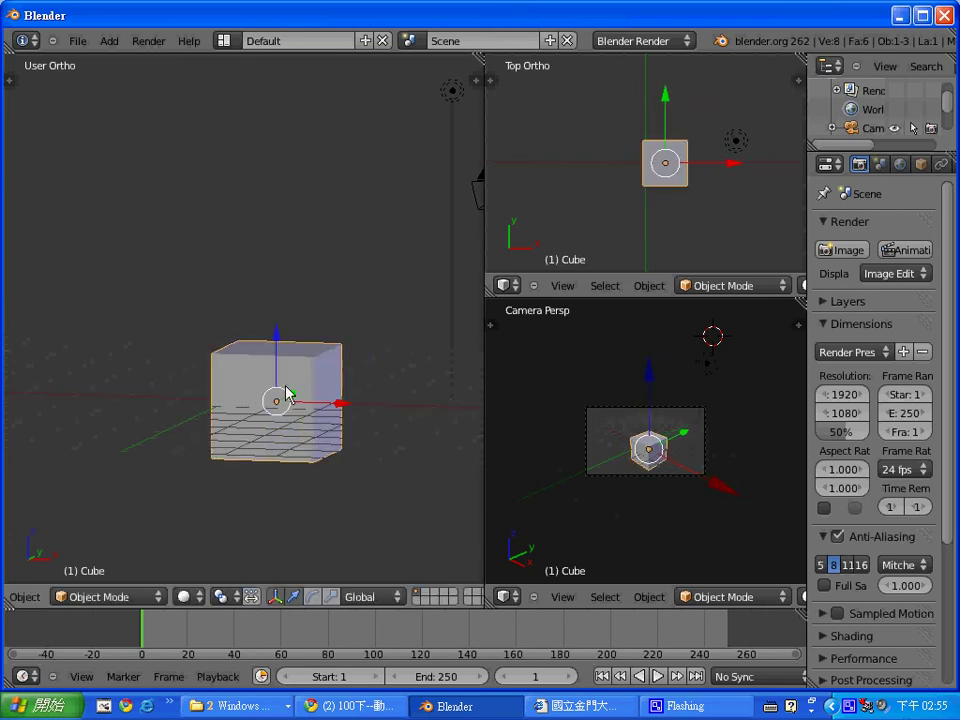
pyautogui.moveTo(275, 367)
pyautogui.mouseDown()
pyautogui.moveTo(285, 228)
pyautogui.moveTo(281, 240)
pyautogui.moveTo(303, 254)
pyautogui.mouseUp()
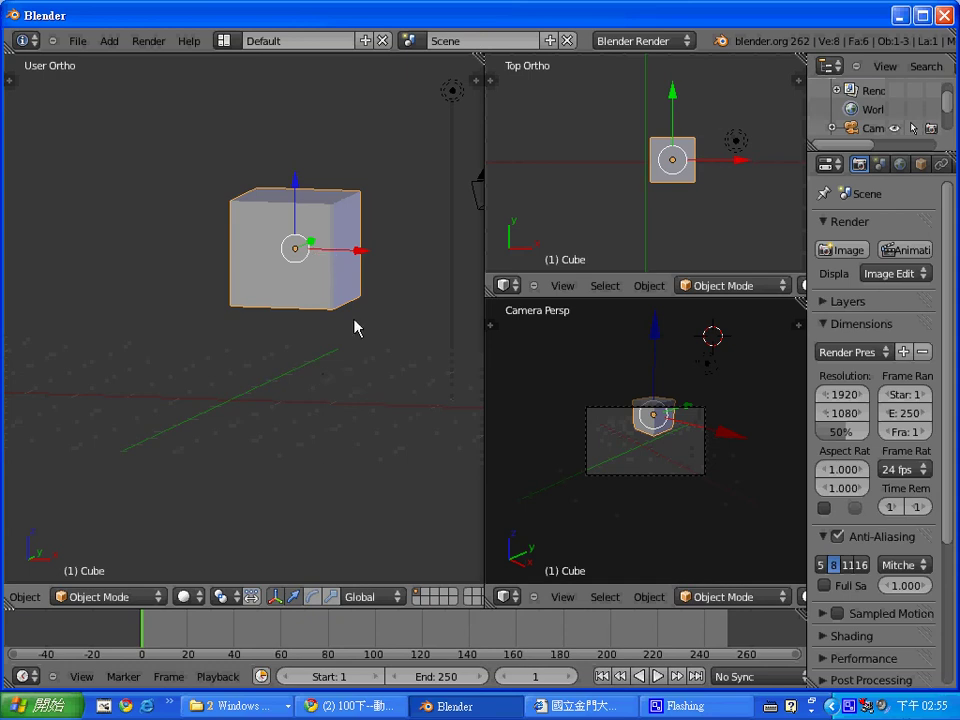
# Scale the cube along X and Z, then stretch it about 3 times longer along Y
pyautogui.click(330, 597)
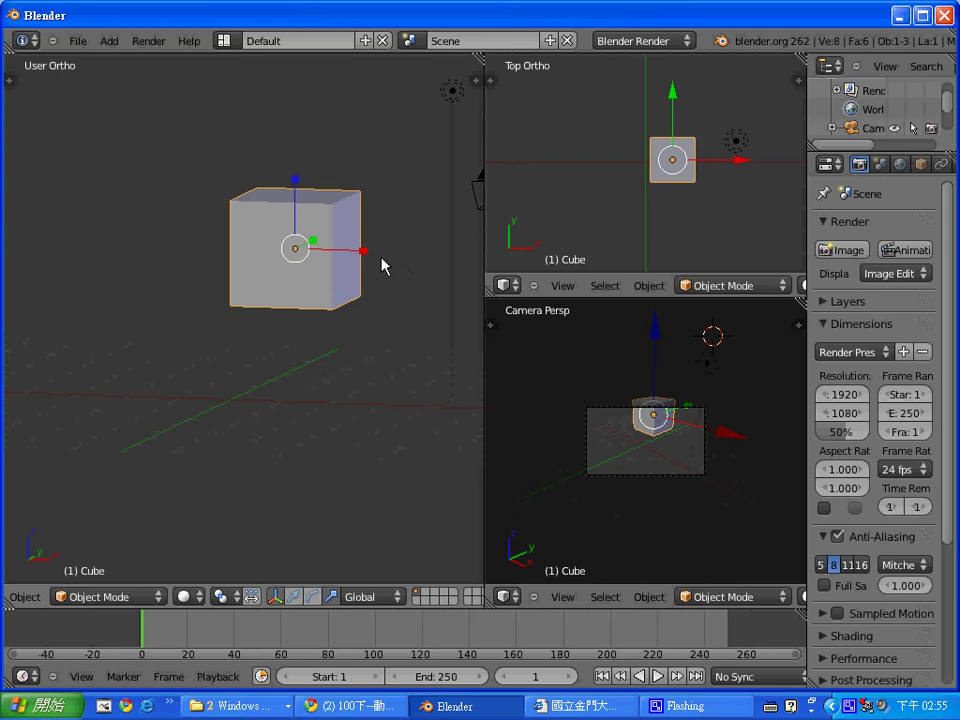
pyautogui.moveTo(363, 251)
pyautogui.mouseDown()
pyautogui.moveTo(416, 237)
pyautogui.moveTo(406, 253)
pyautogui.moveTo(319, 193)
pyautogui.moveTo(316, 244)
pyautogui.mouseUp()
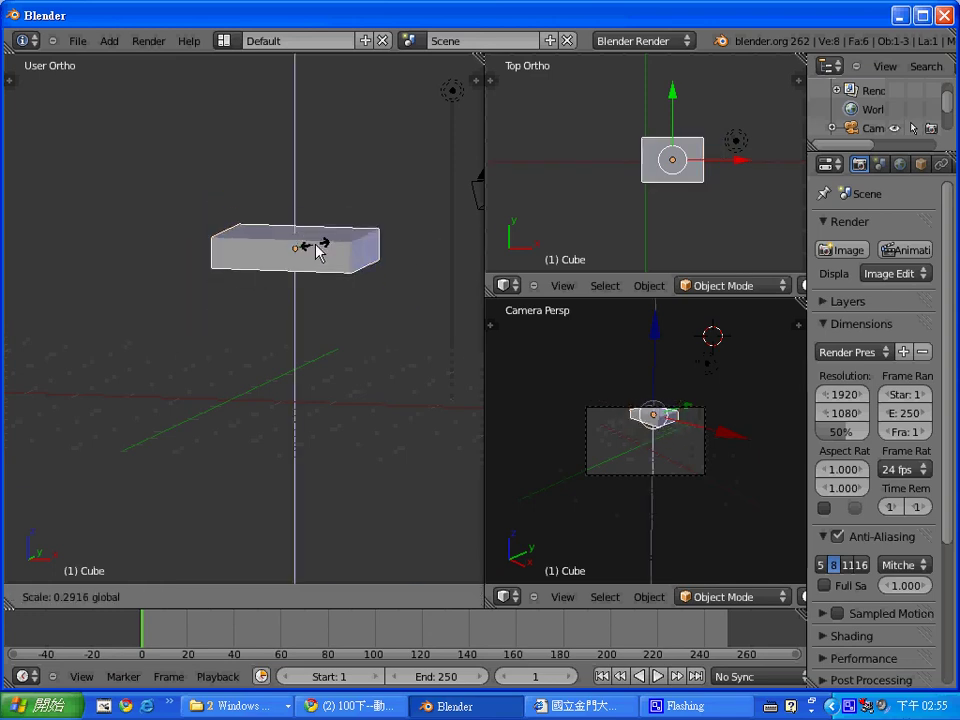
pyautogui.click(317, 148)
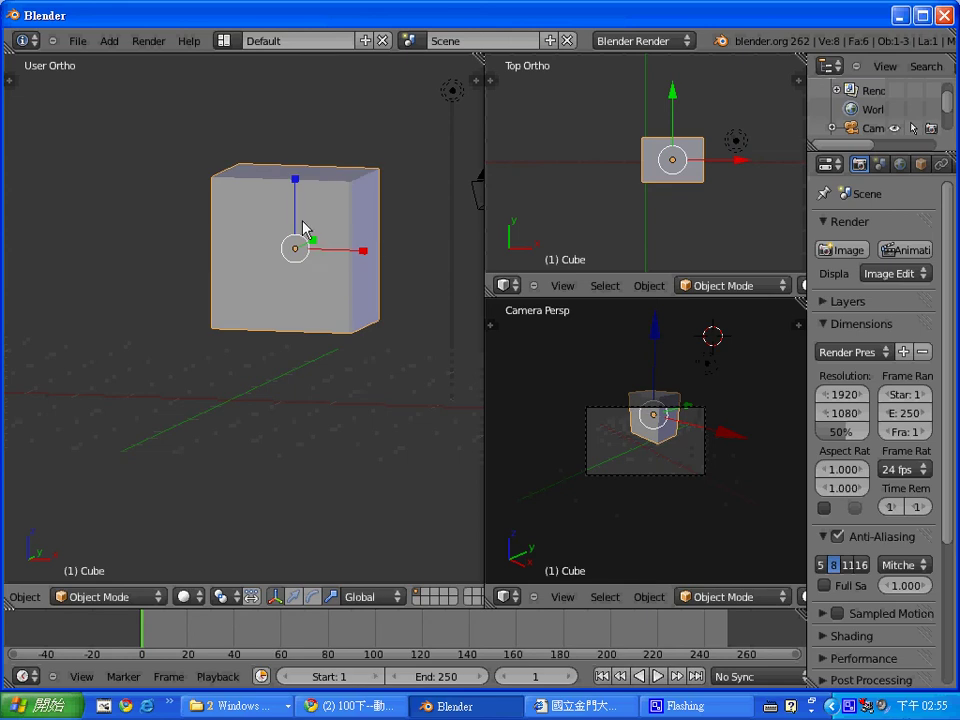
pyautogui.moveTo(314, 242)
pyautogui.mouseDown()
pyautogui.moveTo(357, 220)
pyautogui.moveTo(345, 220)
pyautogui.mouseUp()
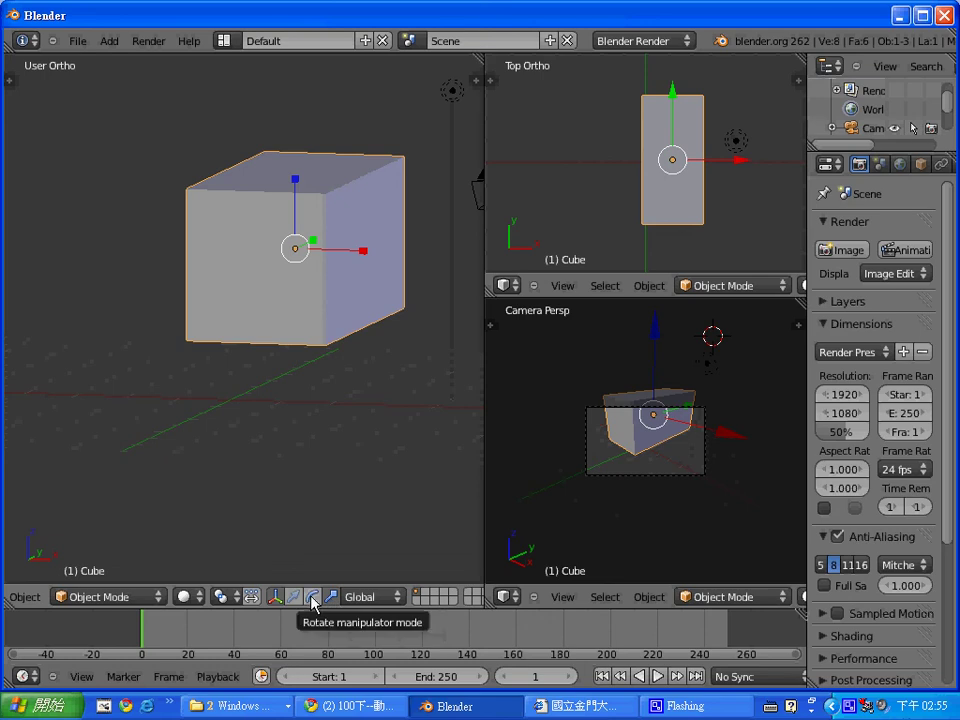
# Rotate the box about 40° around the Z axis and bring up the delete prompt
pyautogui.click(313, 603)
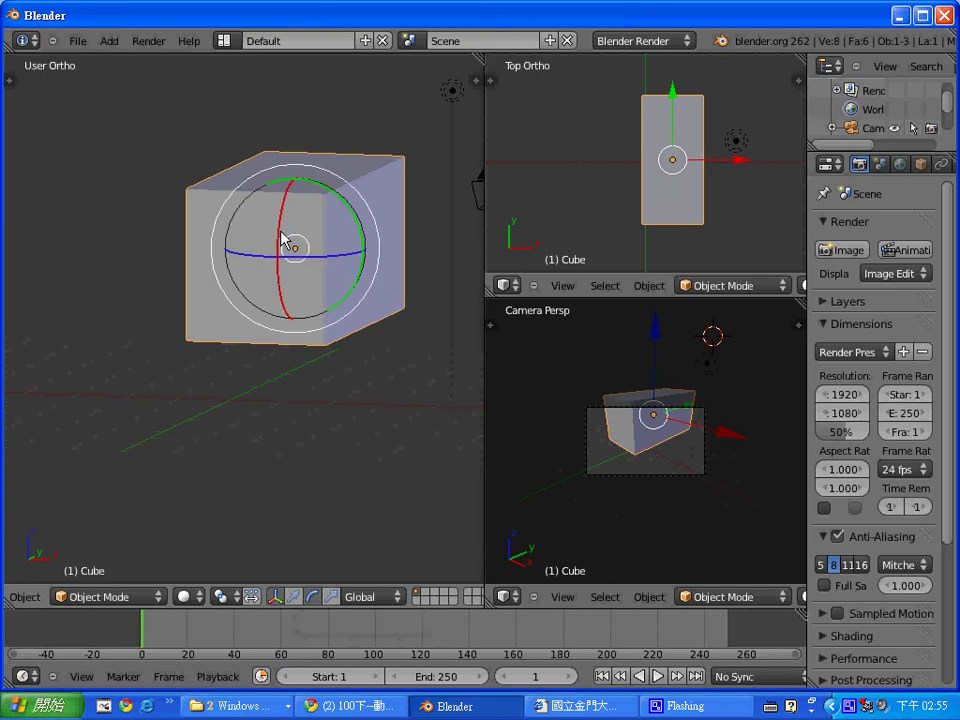
pyautogui.moveTo(282, 238); pyautogui.dragTo(283, 253)
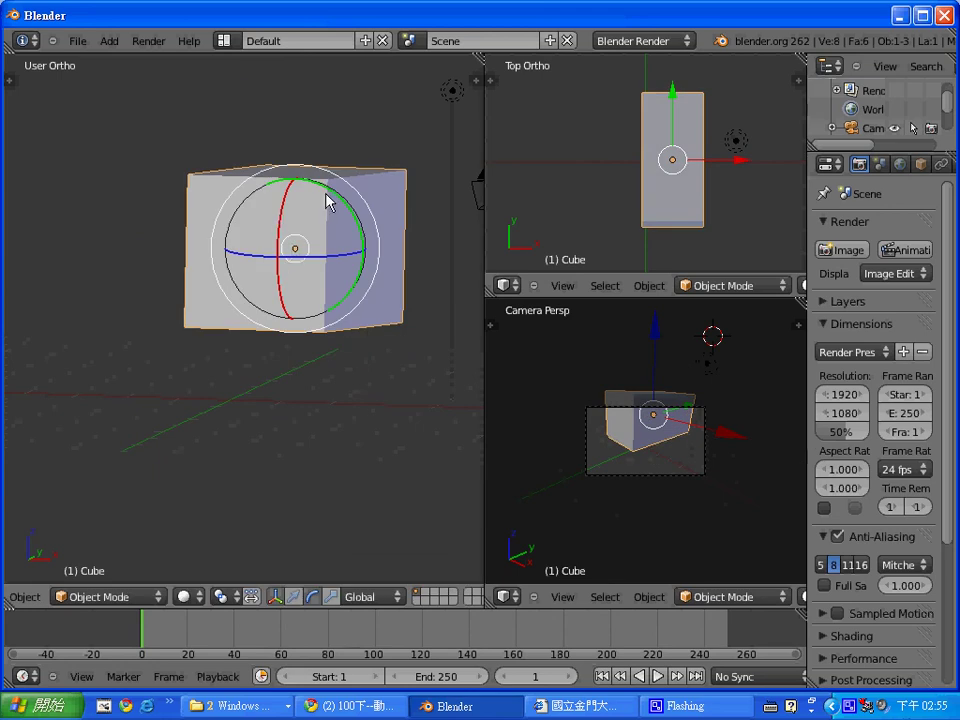
pyautogui.moveTo(330, 200); pyautogui.dragTo(325, 235)
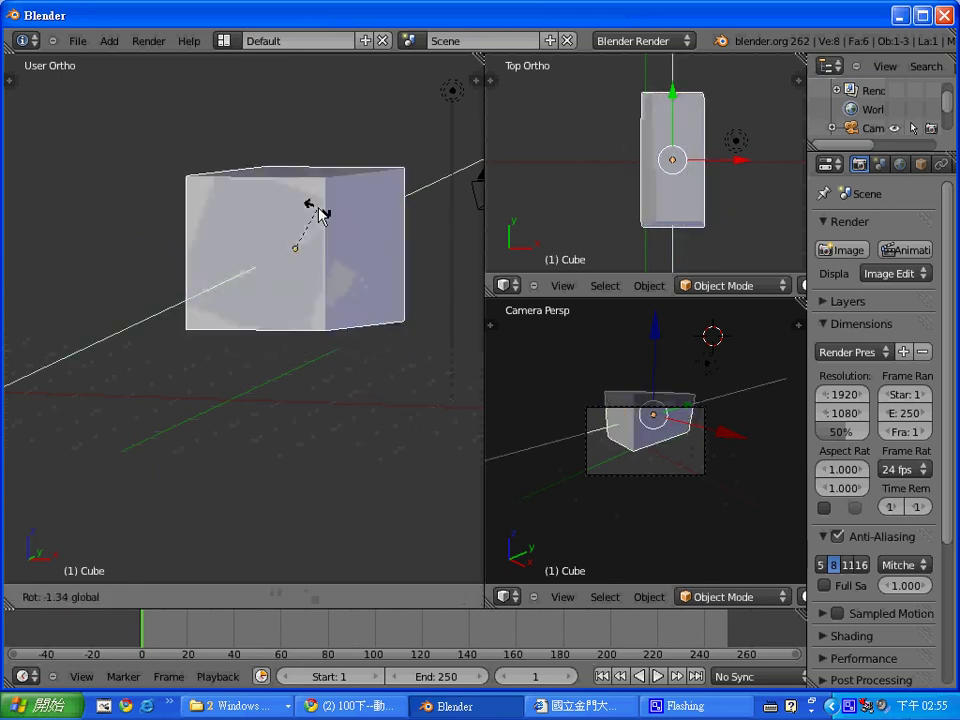
pyautogui.moveTo(238, 258); pyautogui.dragTo(299, 254)
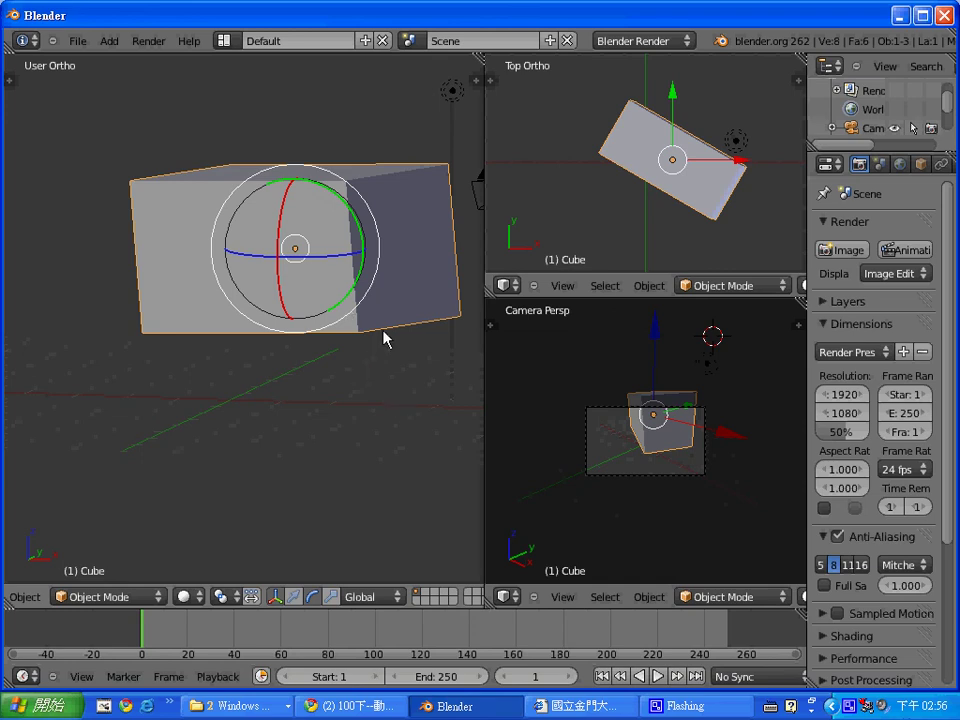
pyautogui.press('x')
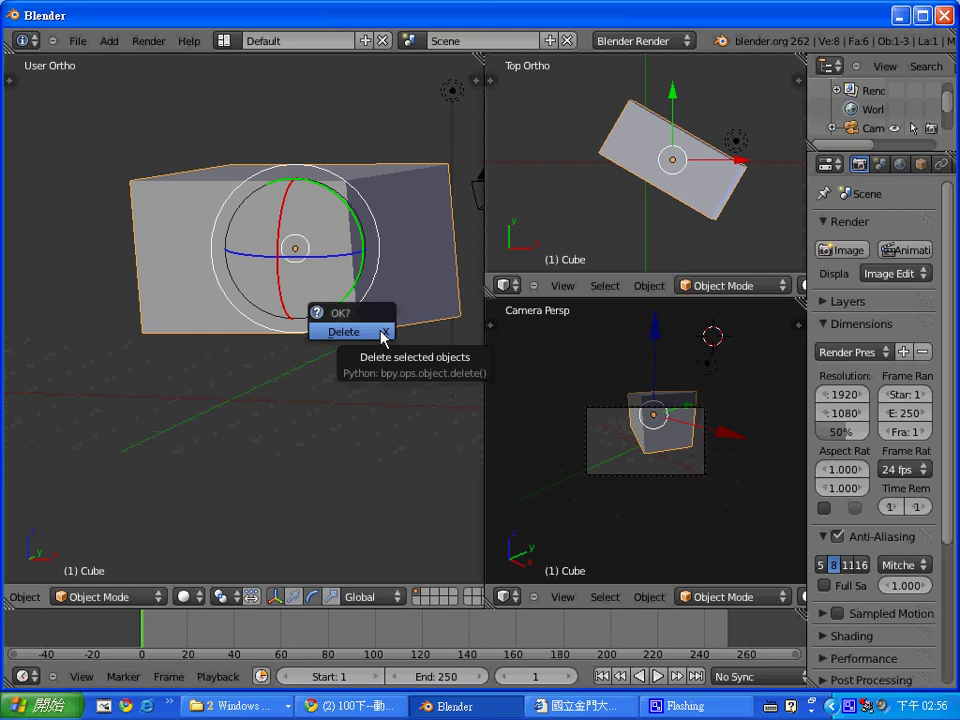
# Delete the box, then add a UV sphere and move it up and right of the origin
pyautogui.click(381, 331)
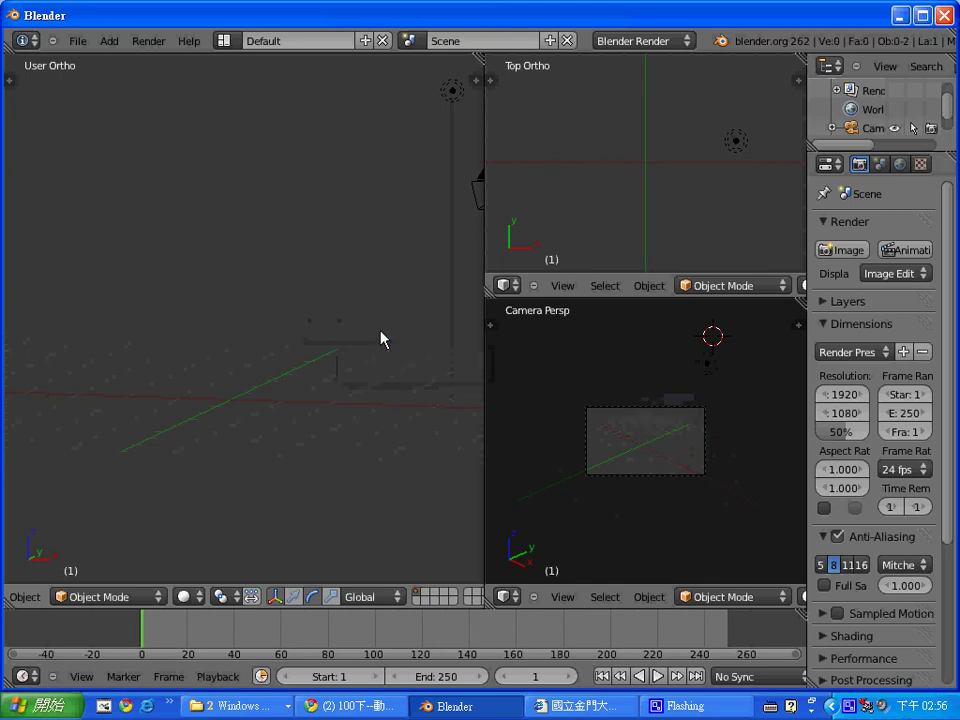
pyautogui.click(231, 399)
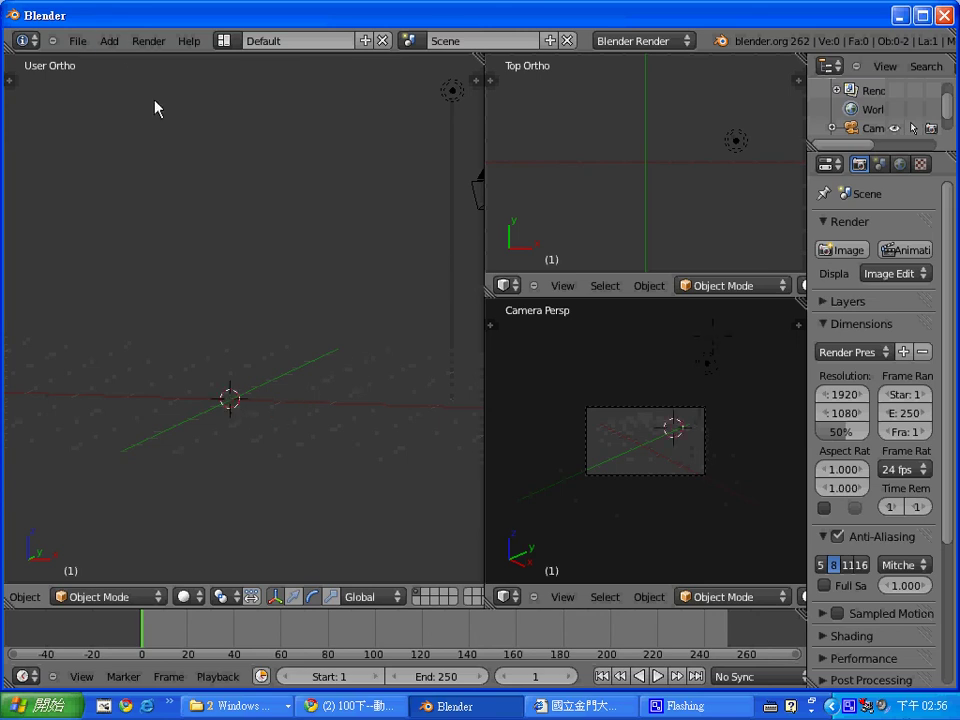
pyautogui.click(109, 41)
pyautogui.moveTo(140, 60)
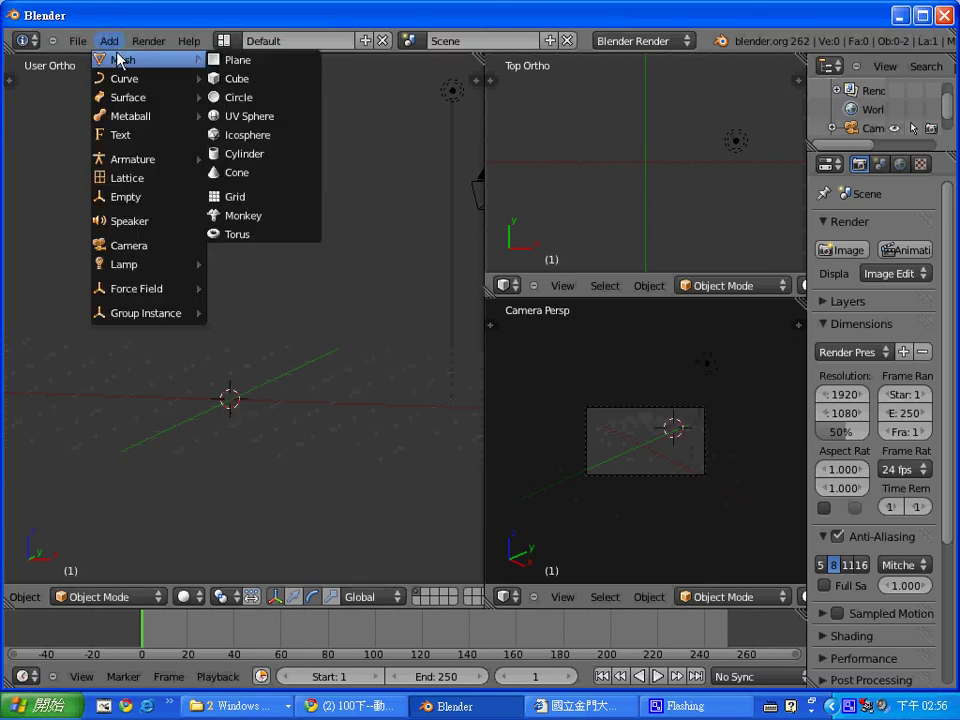
pyautogui.click(265, 118)
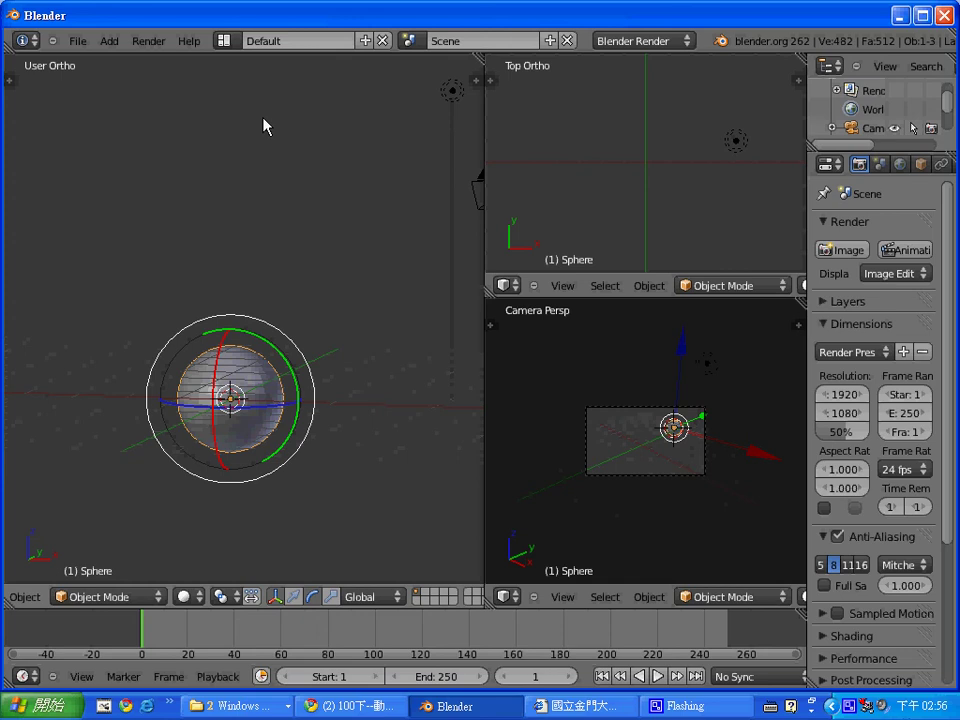
pyautogui.press('g')
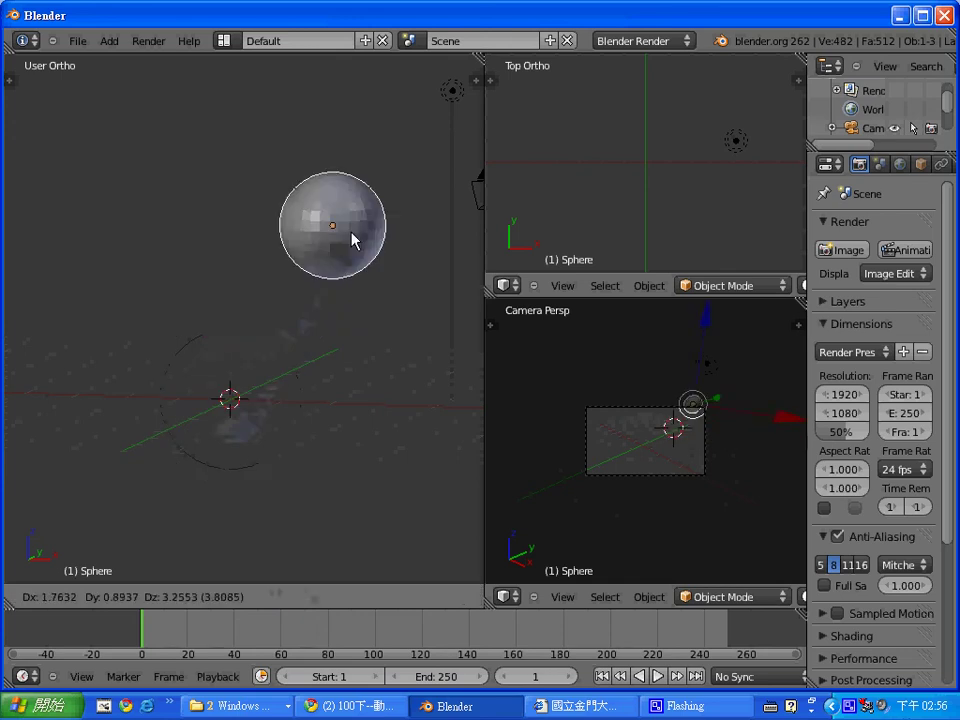
pyautogui.click(347, 257)
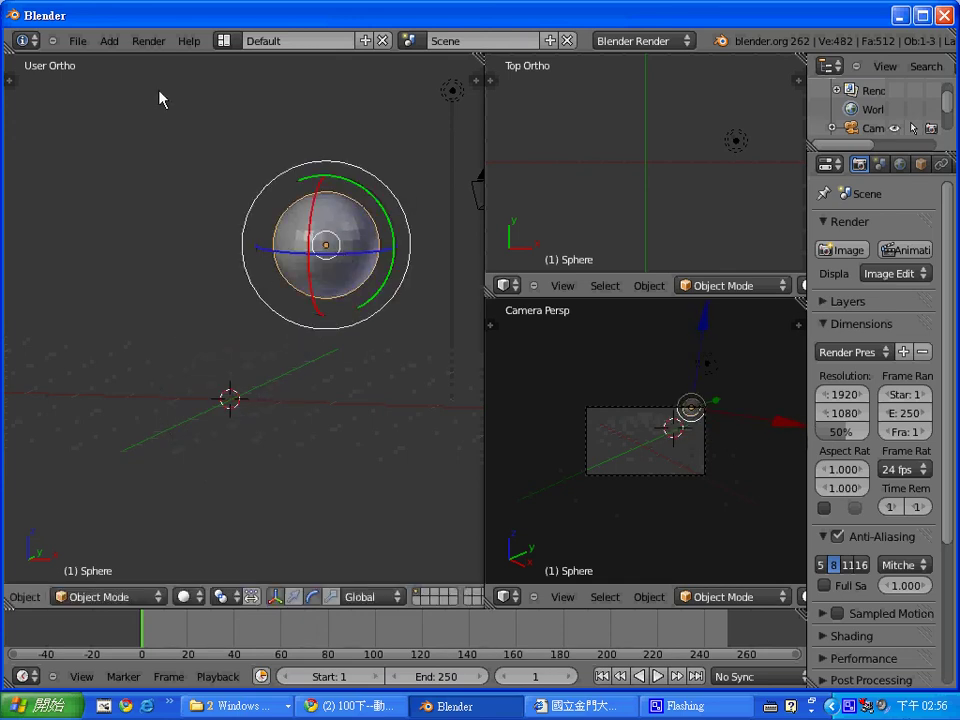
# Place the 3D cursor left of the origin for the next object
pyautogui.click(107, 44)
pyautogui.click(128, 348)
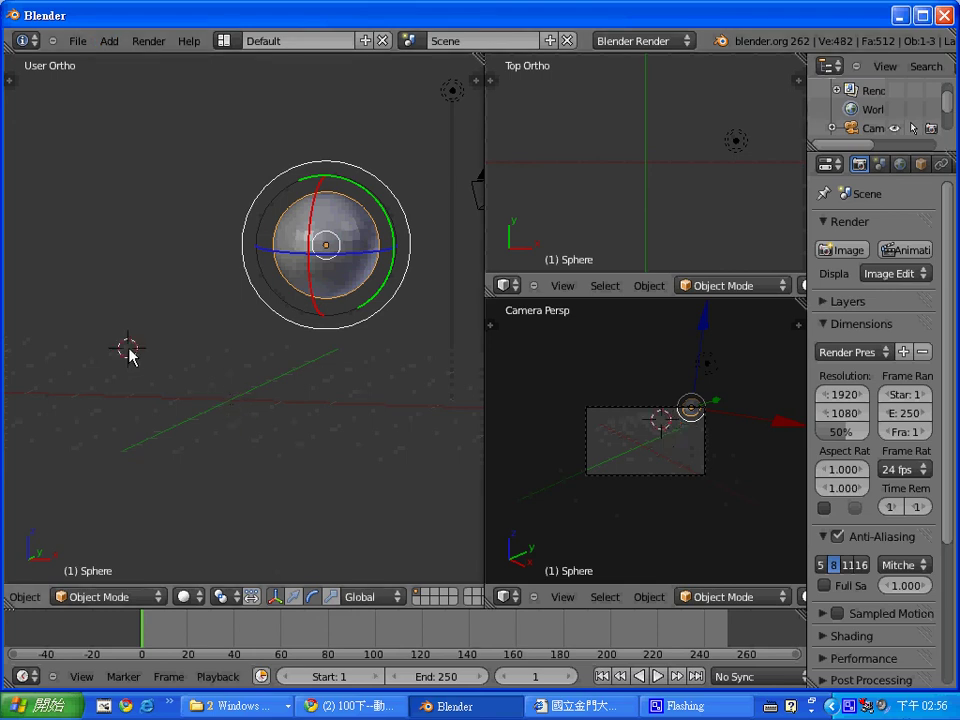
pyautogui.click(109, 41)
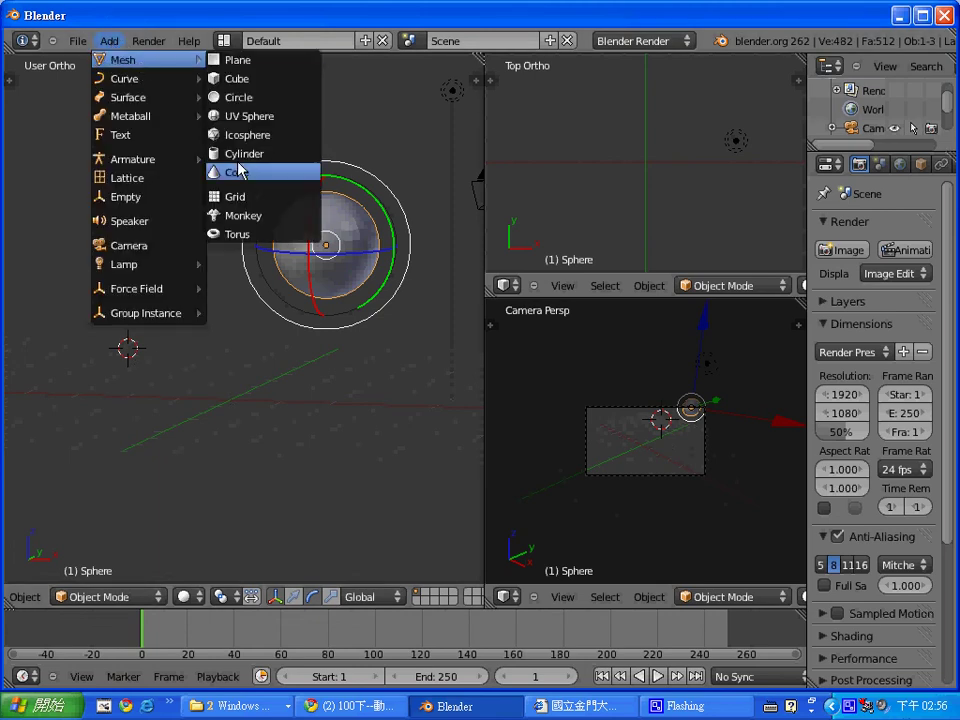
# Add a cone, shrink it, and move it up to the upper left
pyautogui.click(240, 173)
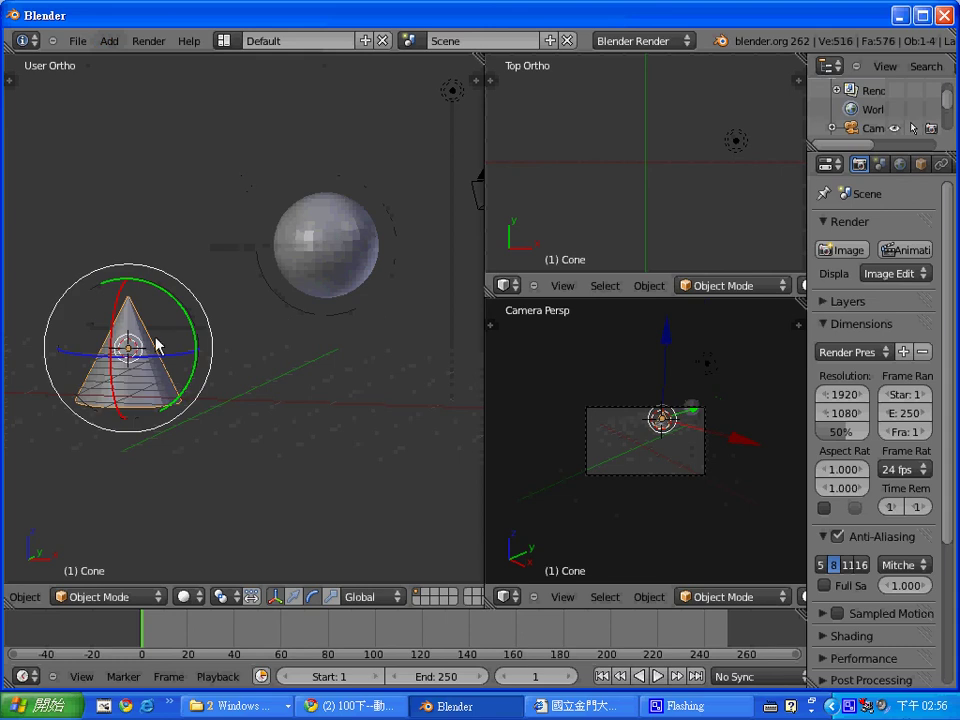
pyautogui.press('s')
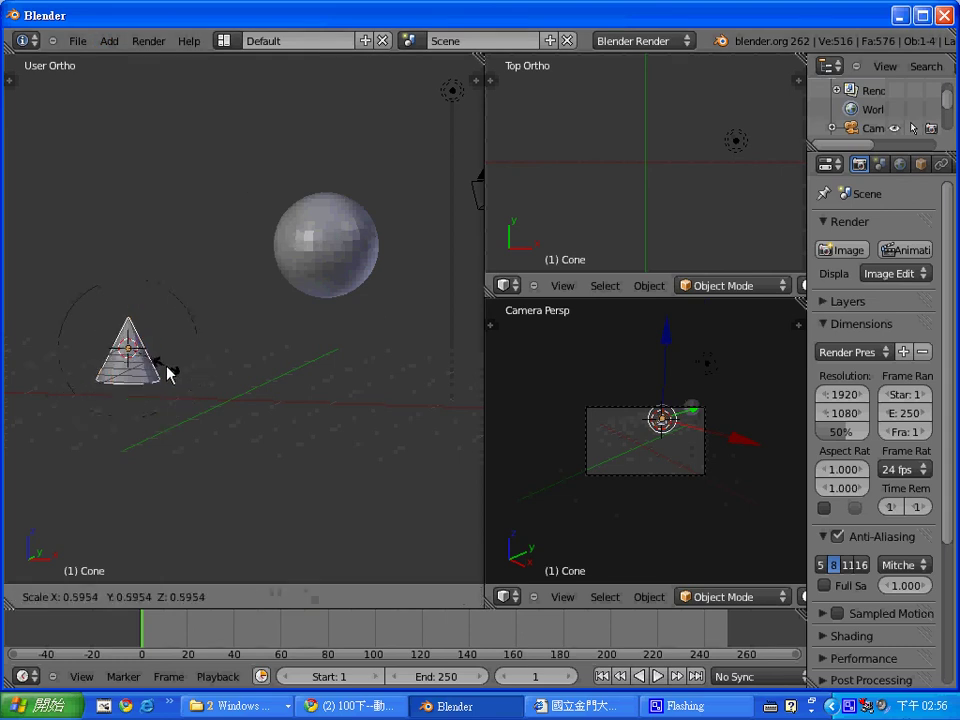
pyautogui.click(160, 365)
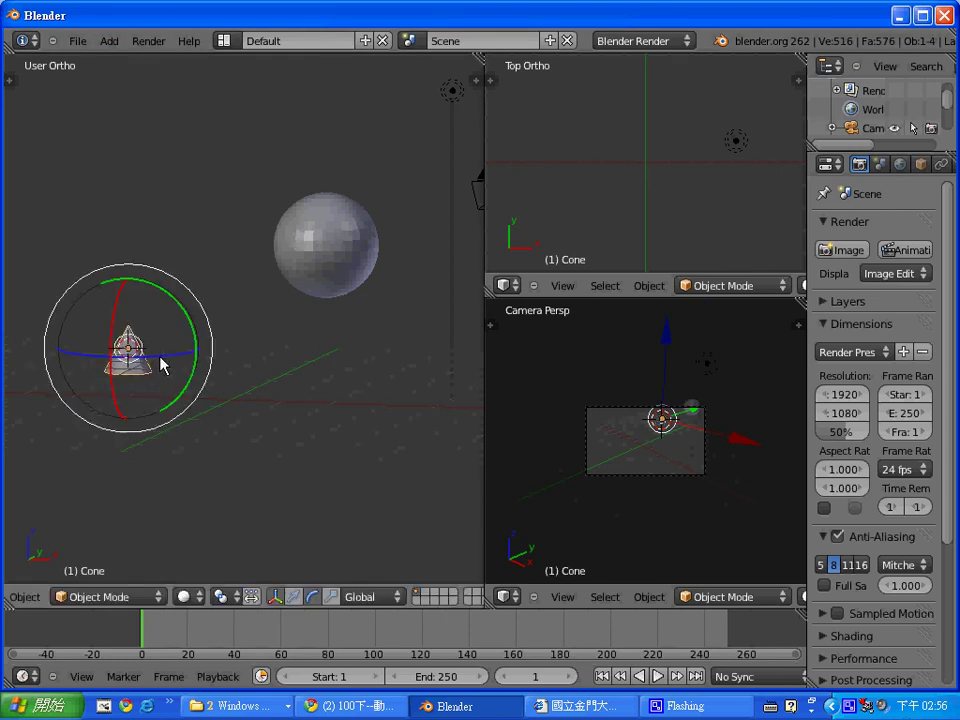
pyautogui.press('g')
pyautogui.click(165, 265)
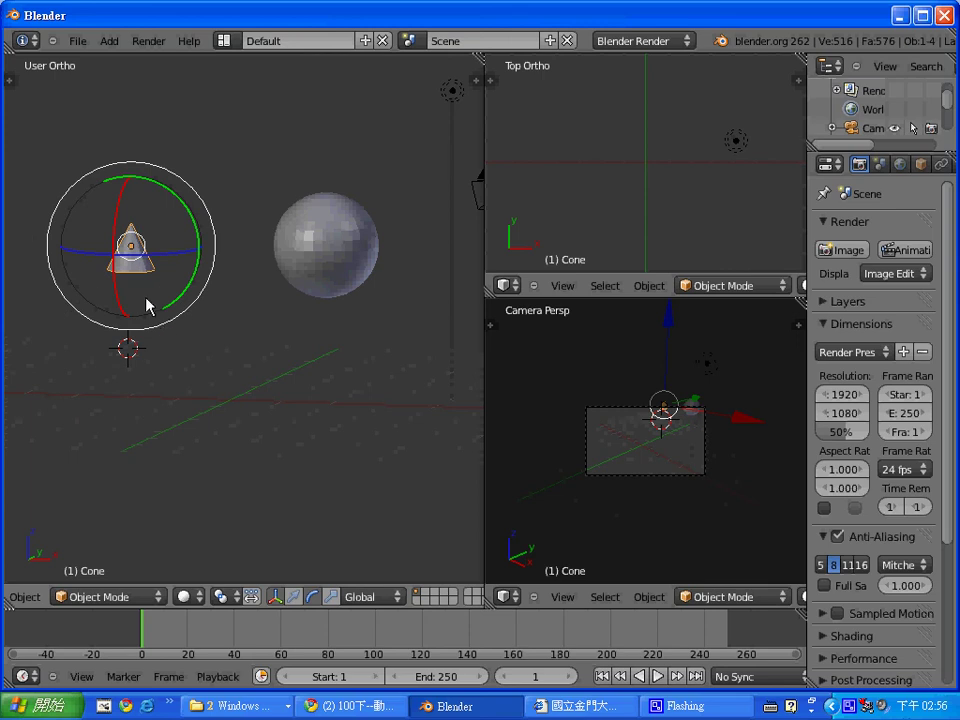
# Place the 3D cursor near the scene centre and add a torus scaled to about half size
pyautogui.click(110, 42)
pyautogui.moveTo(125, 60)
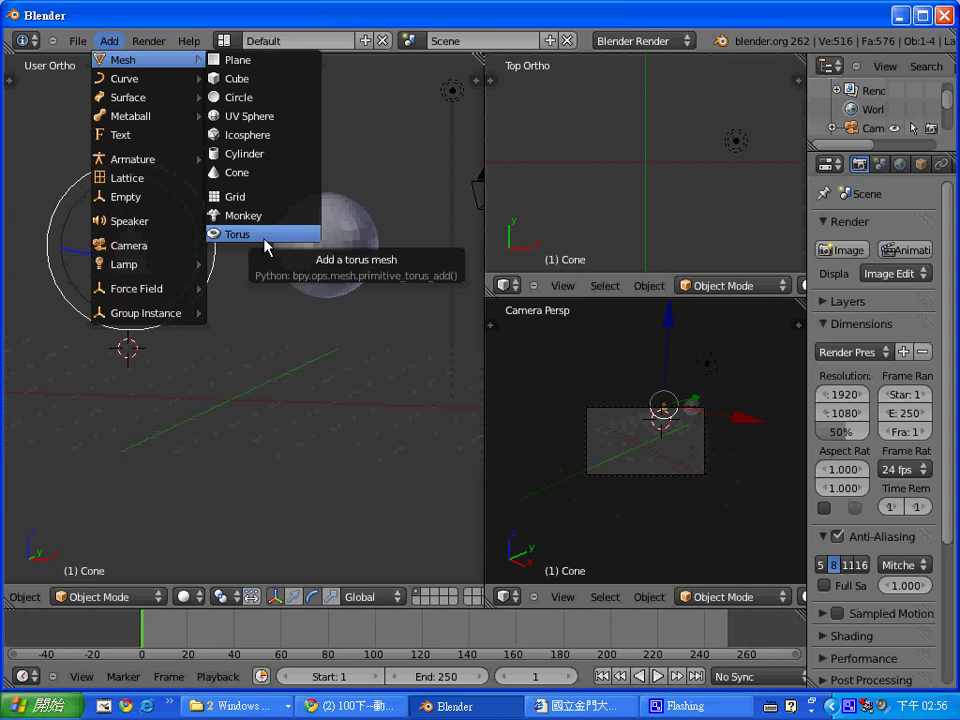
pyautogui.click(270, 413)
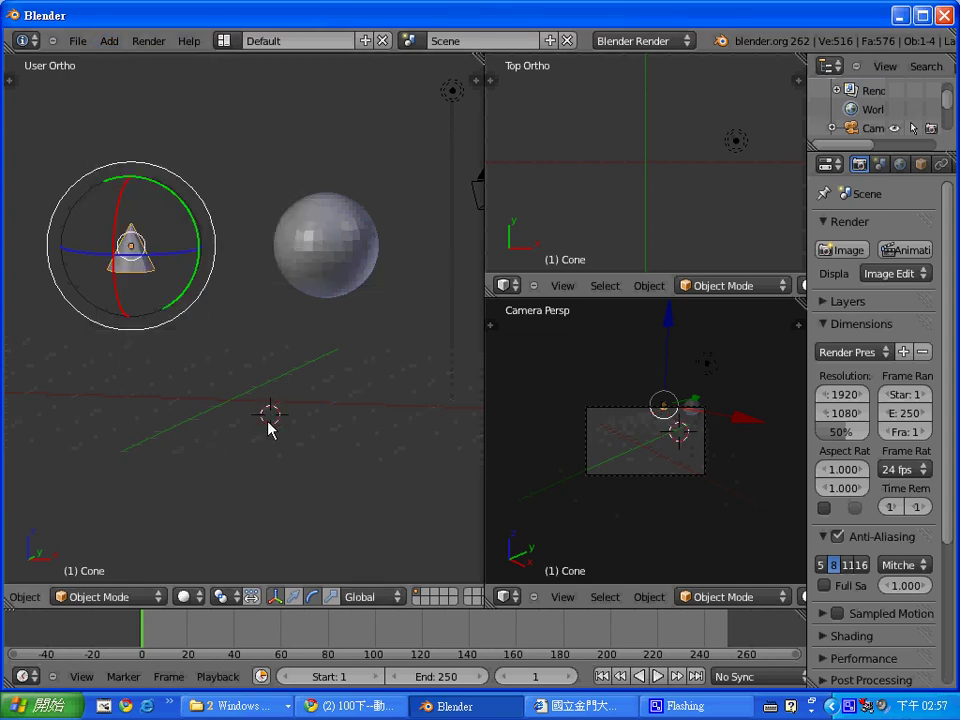
pyautogui.click(110, 41)
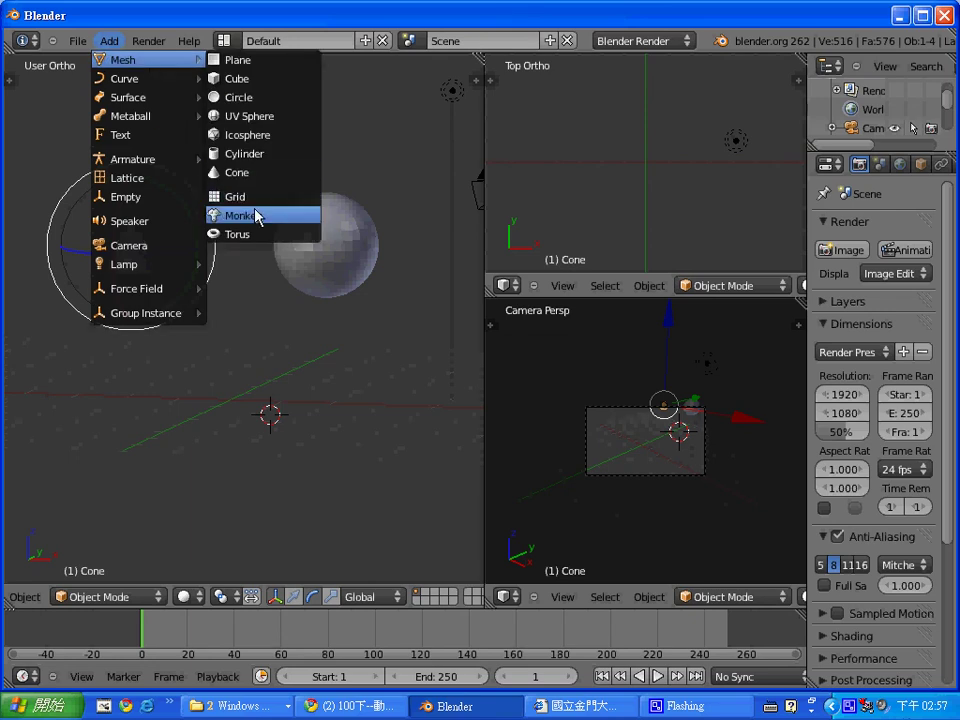
pyautogui.click(264, 234)
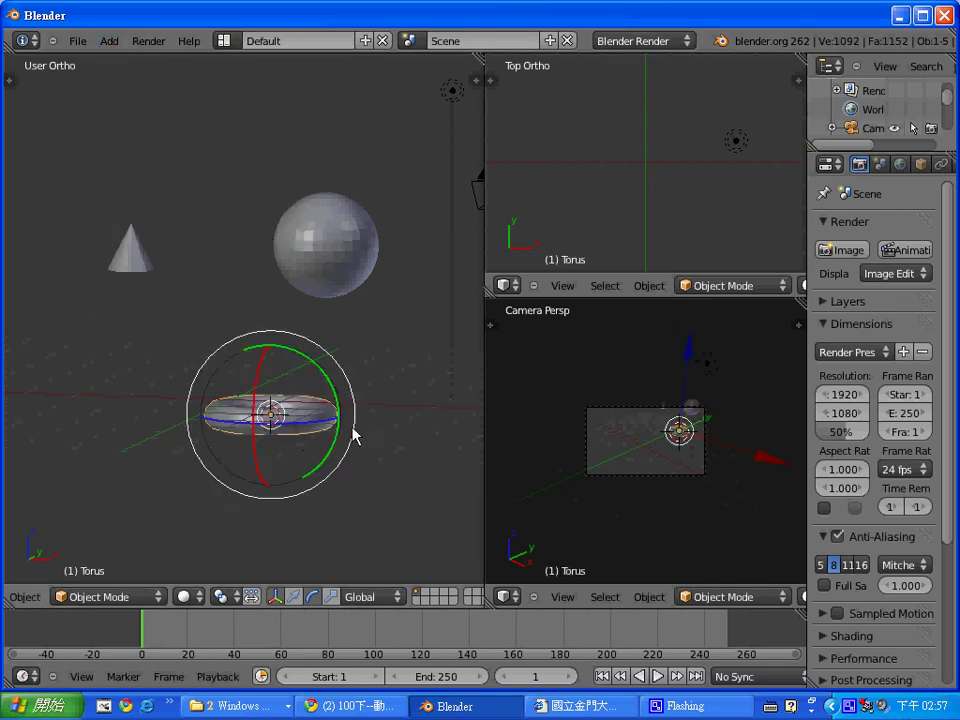
pyautogui.press('s')
pyautogui.click(312, 432)
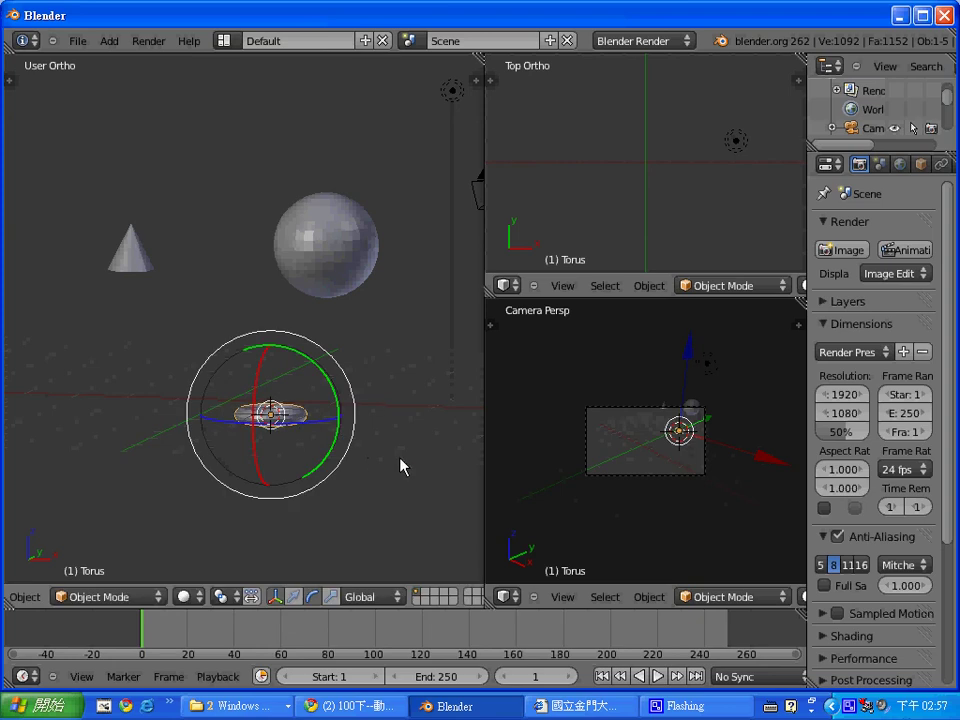
pyautogui.click(107, 43)
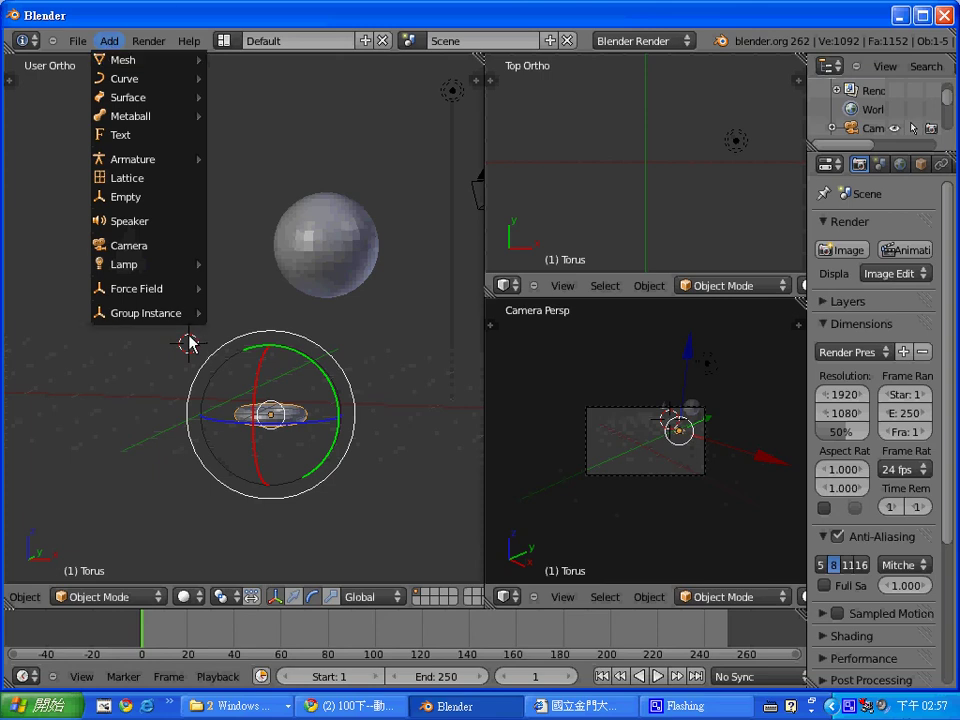
# Add a Suzanne monkey head below the cone, rotate it upright to face forward, and reposition the 3D cursor
pyautogui.press('Escape')
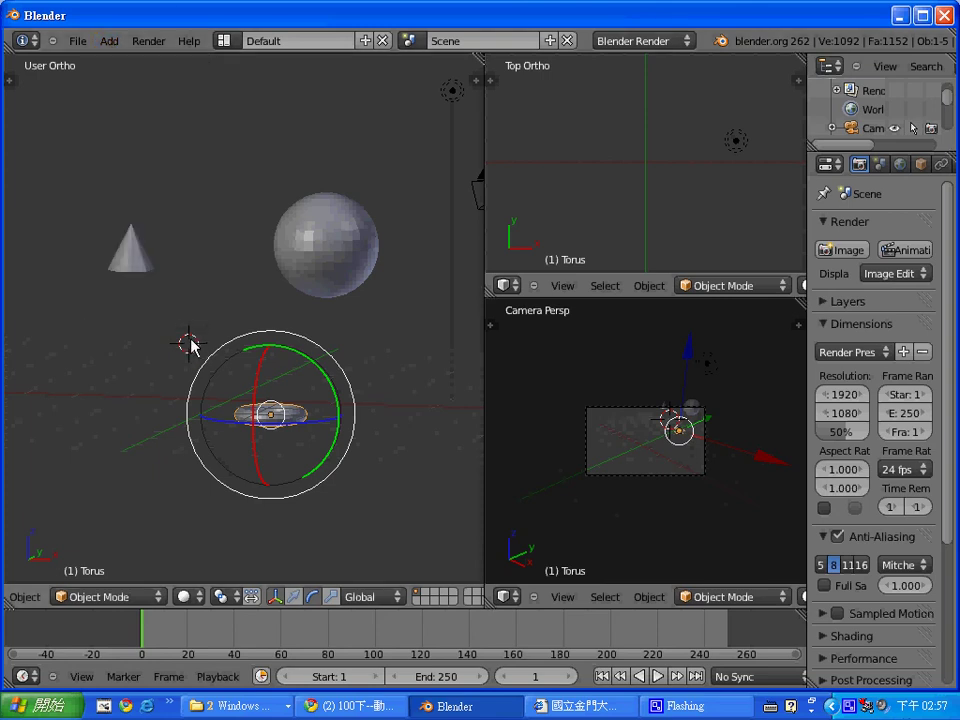
pyautogui.hotkey('shift', 'a')
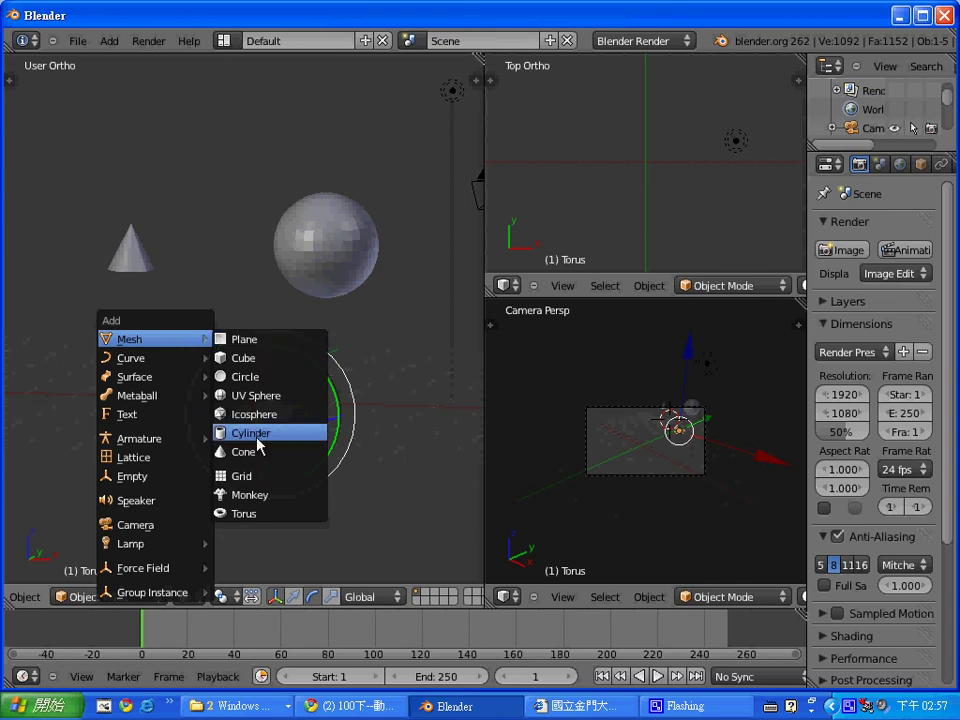
pyautogui.click(262, 497)
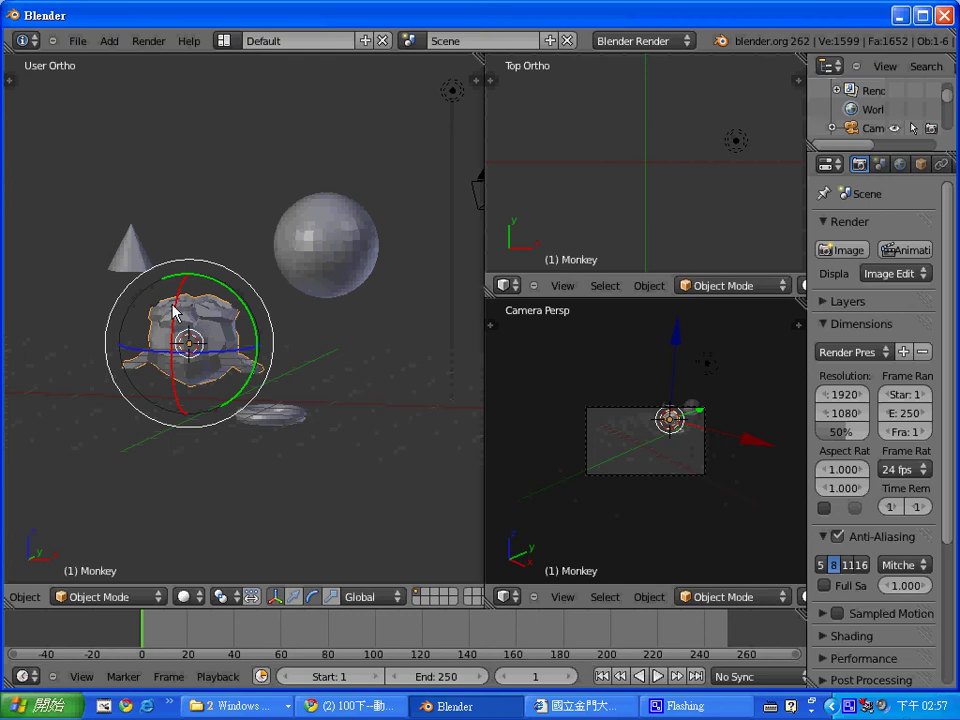
pyautogui.moveTo(173, 311)
pyautogui.mouseDown()
pyautogui.moveTo(176, 362)
pyautogui.moveTo(176, 340)
pyautogui.mouseUp()
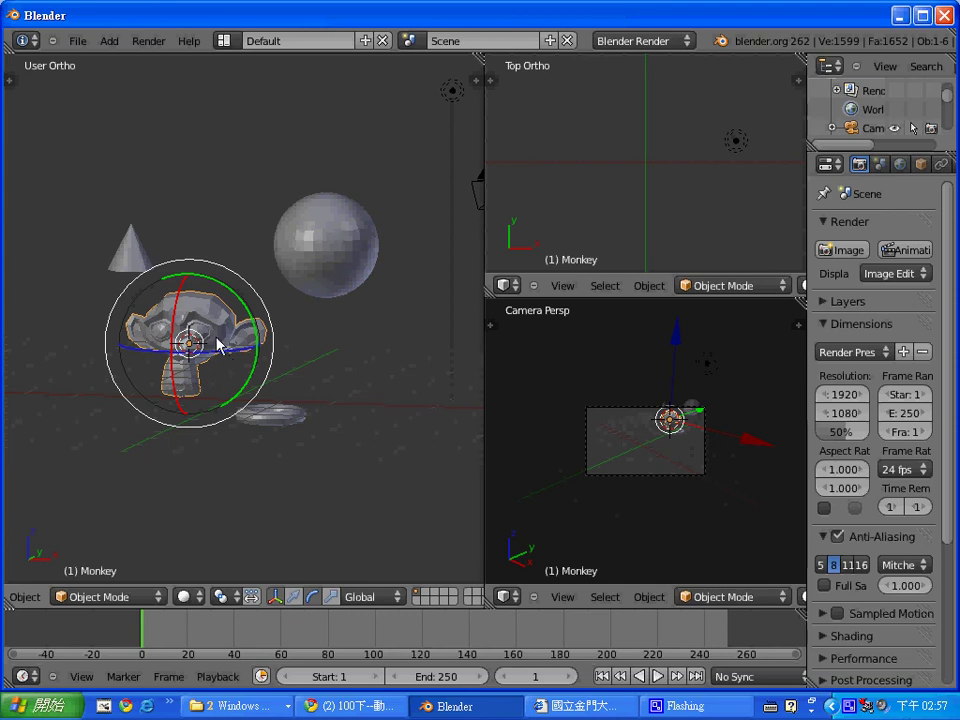
pyautogui.click(338, 399)
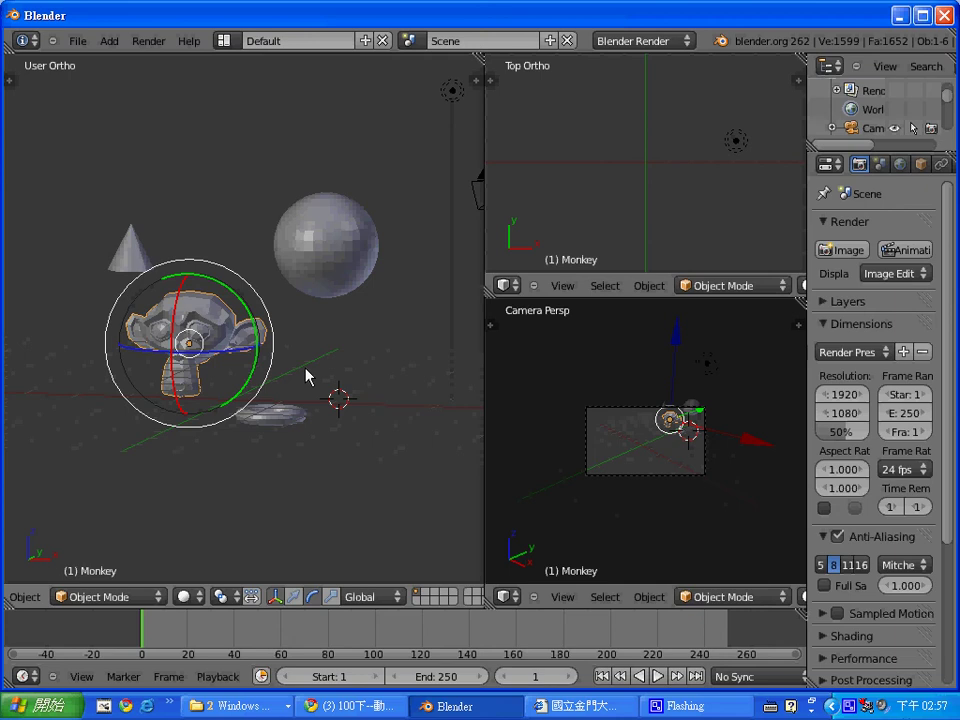
pyautogui.rightClick(336, 268)
pyautogui.rightClick(220, 330)
pyautogui.rightClick(129, 258)
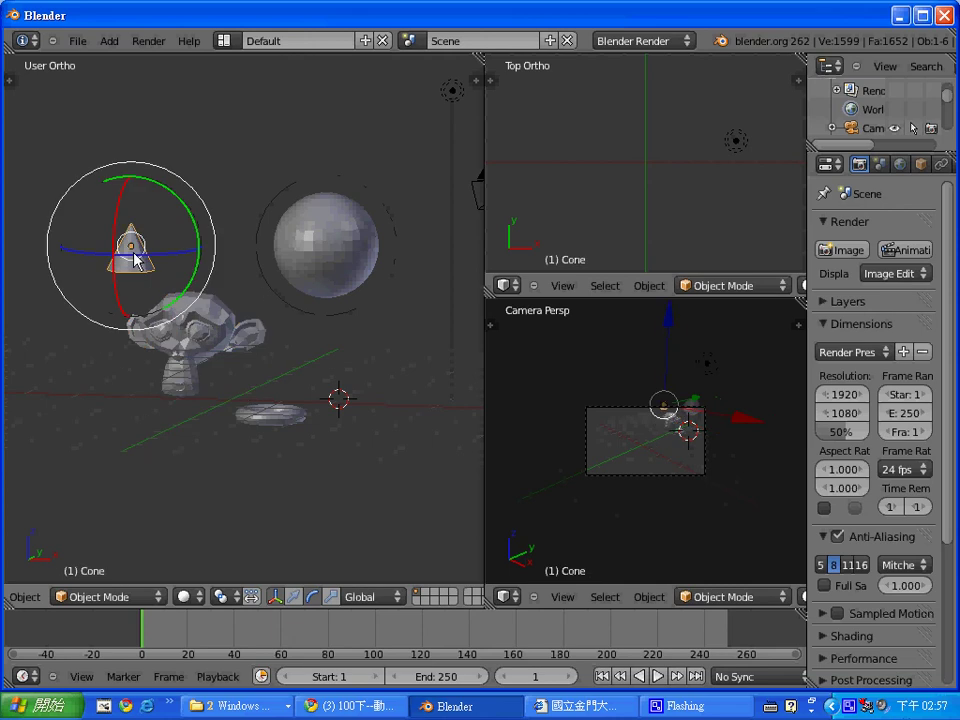
pyautogui.rightClick(265, 420)
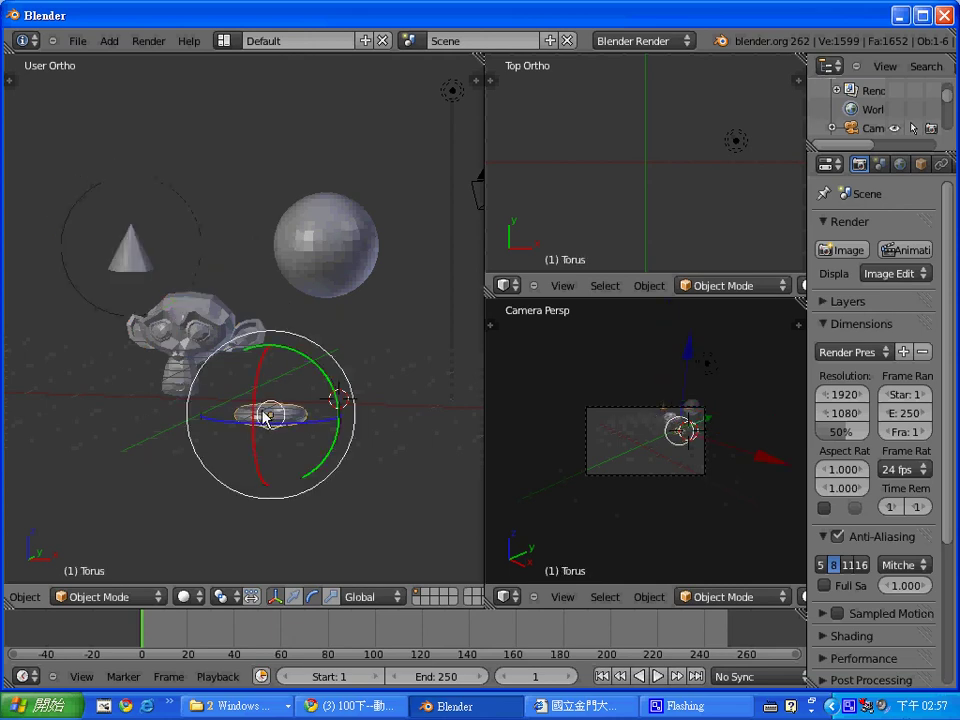